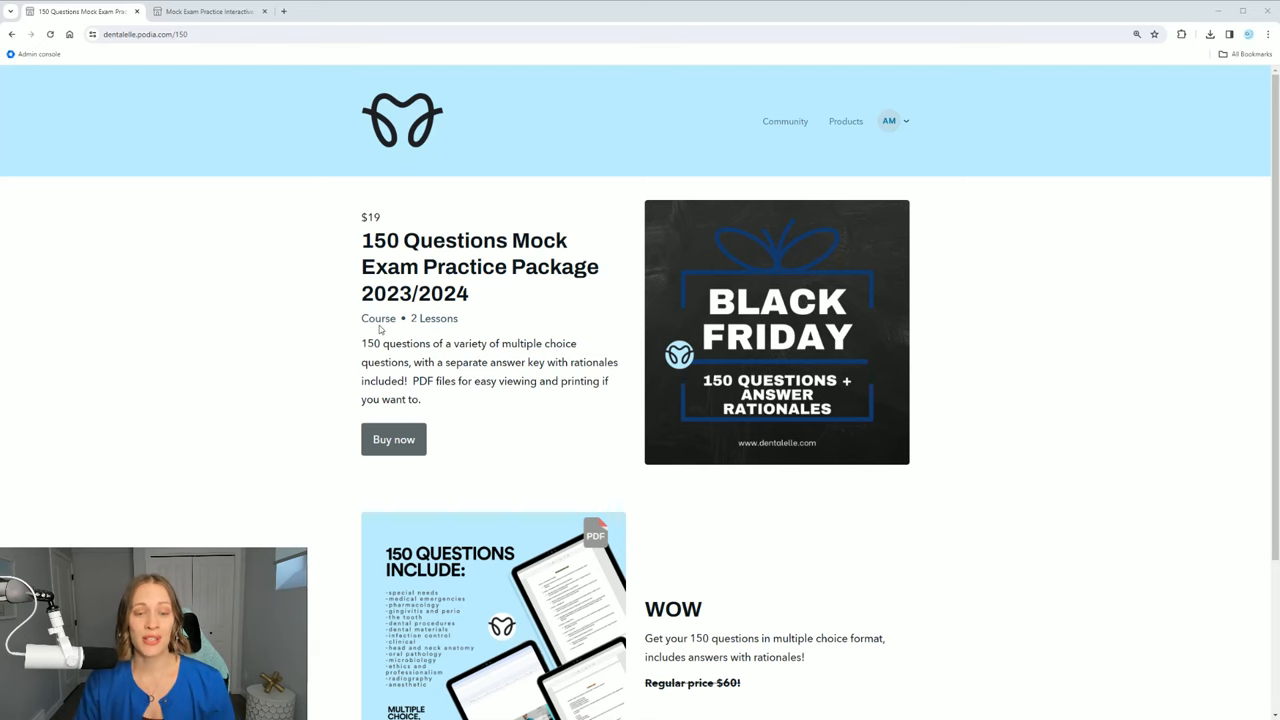
{"action": "scroll", "coordinate": [380, 330], "scroll_direction": "down", "scroll_amount": 1}
{"action": "scroll", "coordinate": [431, 492], "scroll_direction": "up", "scroll_amount": 1}
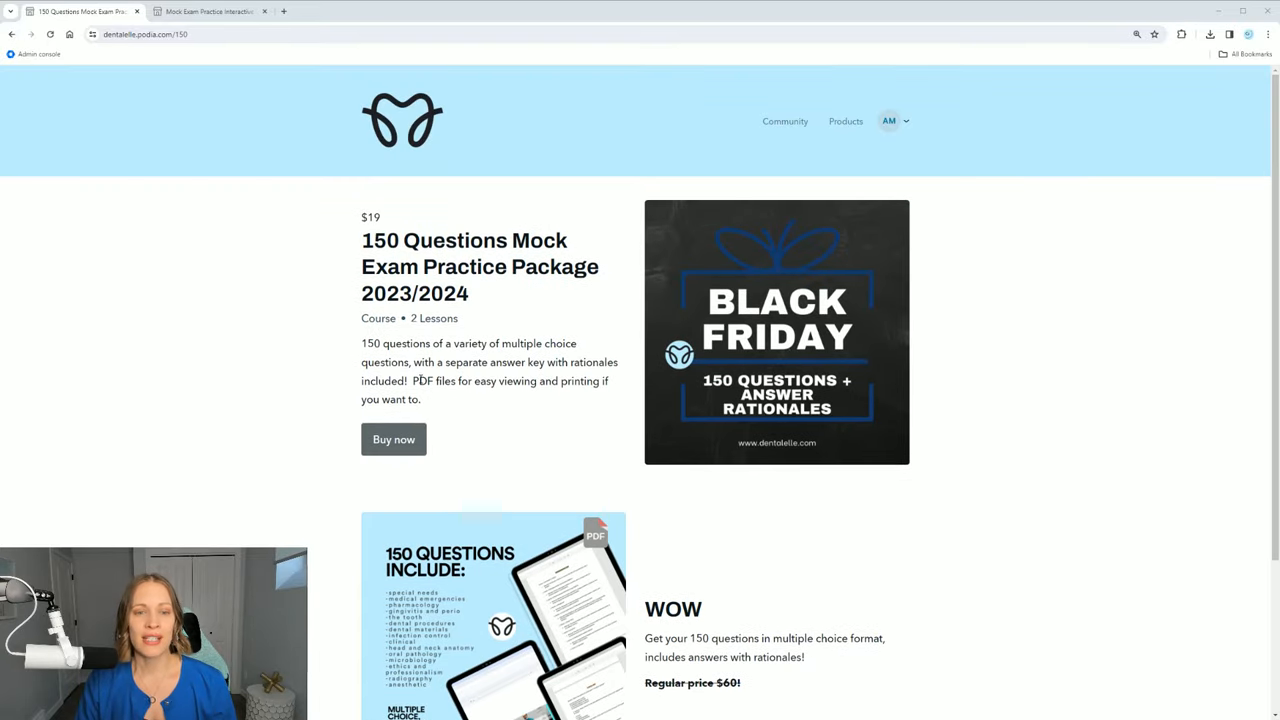
{"action": "scroll", "coordinate": [506, 391], "scroll_direction": "down", "scroll_amount": 3}
{"action": "scroll", "coordinate": [506, 391], "scroll_direction": "down", "scroll_amount": 2}
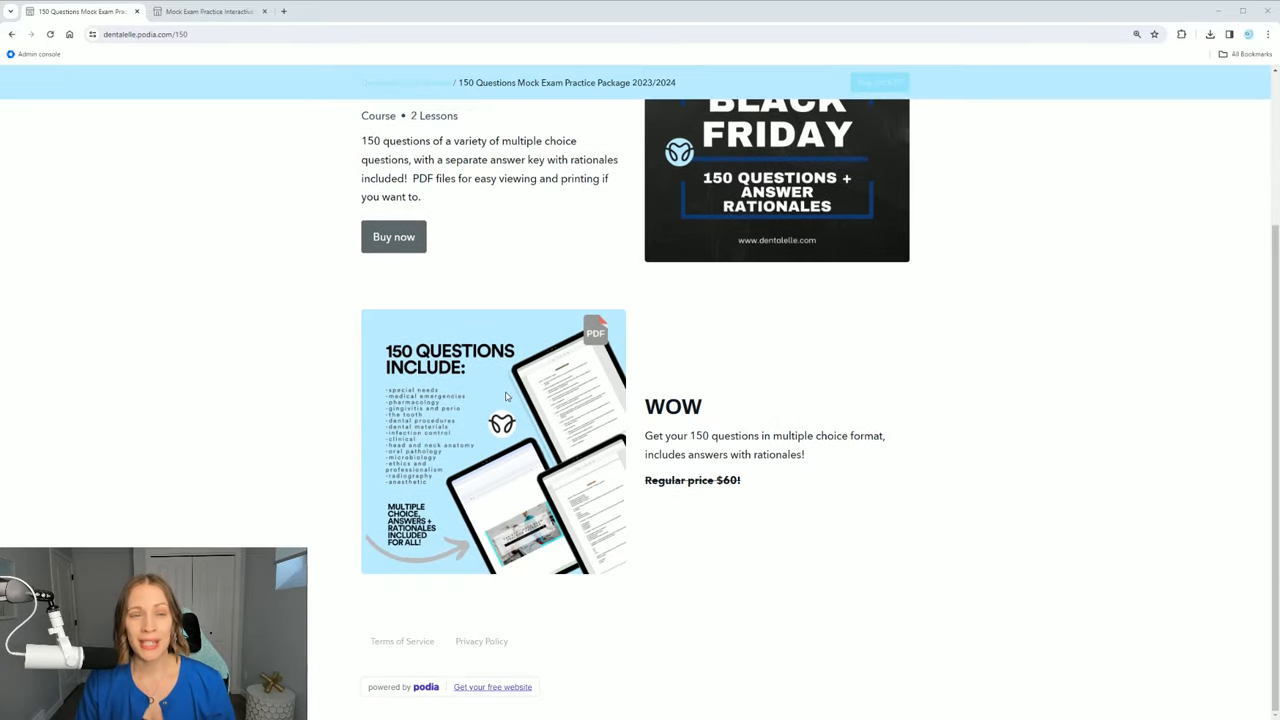
{"action": "scroll", "coordinate": [940, 385], "scroll_direction": "up", "scroll_amount": 3}
{"action": "scroll", "coordinate": [940, 385], "scroll_direction": "up", "scroll_amount": 2}
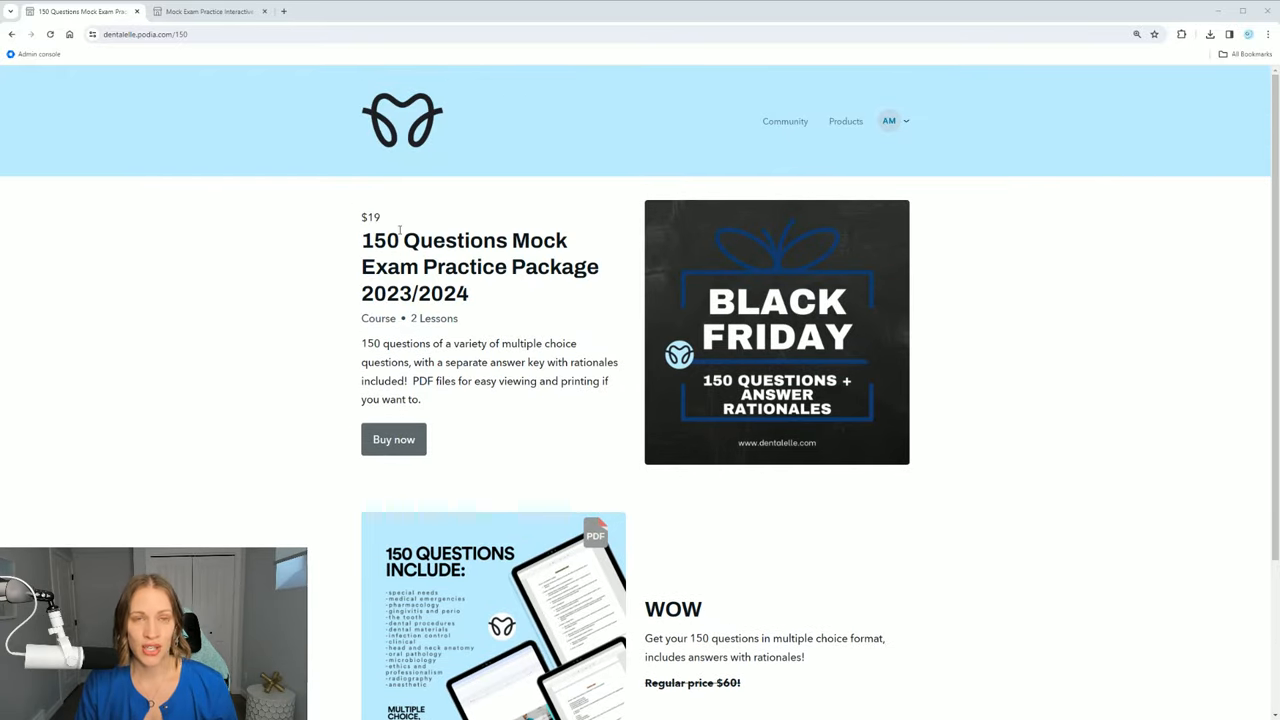
{"action": "scroll", "coordinate": [481, 268], "scroll_direction": "down", "scroll_amount": 1}
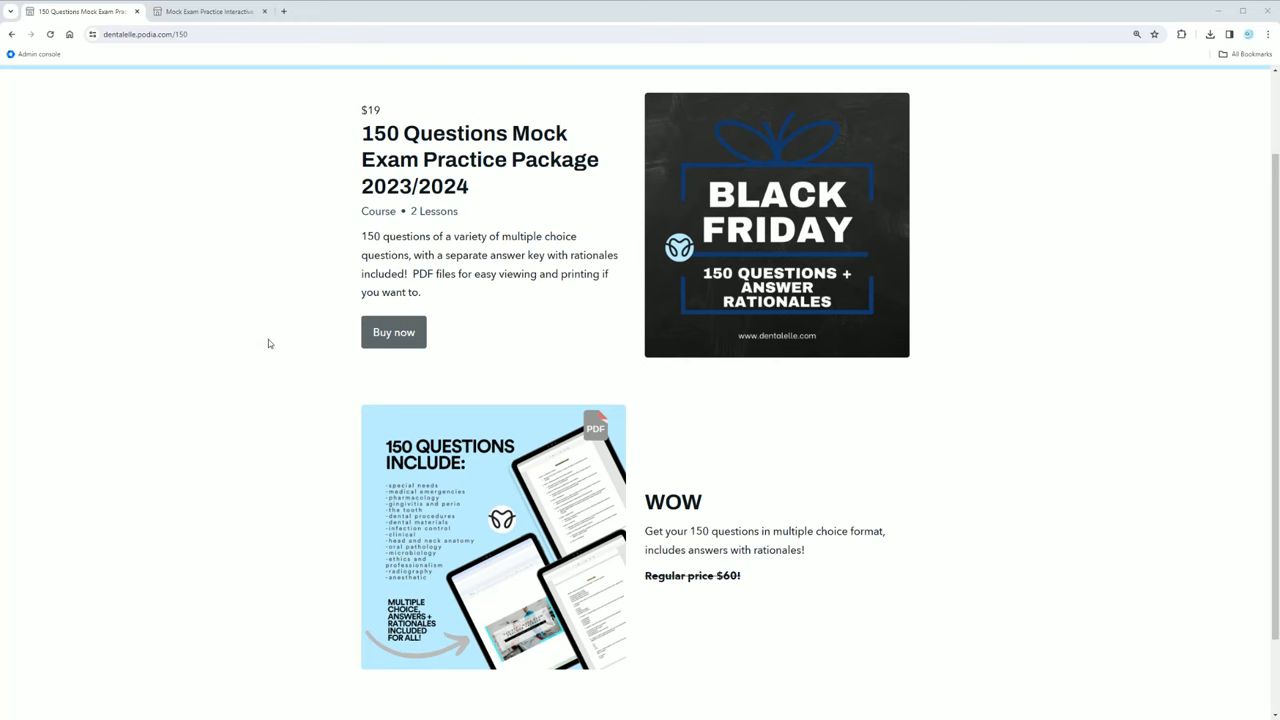
{"action": "scroll", "coordinate": [599, 444], "scroll_direction": "down", "scroll_amount": 2}
{"action": "scroll", "coordinate": [599, 444], "scroll_direction": "up", "scroll_amount": 5}
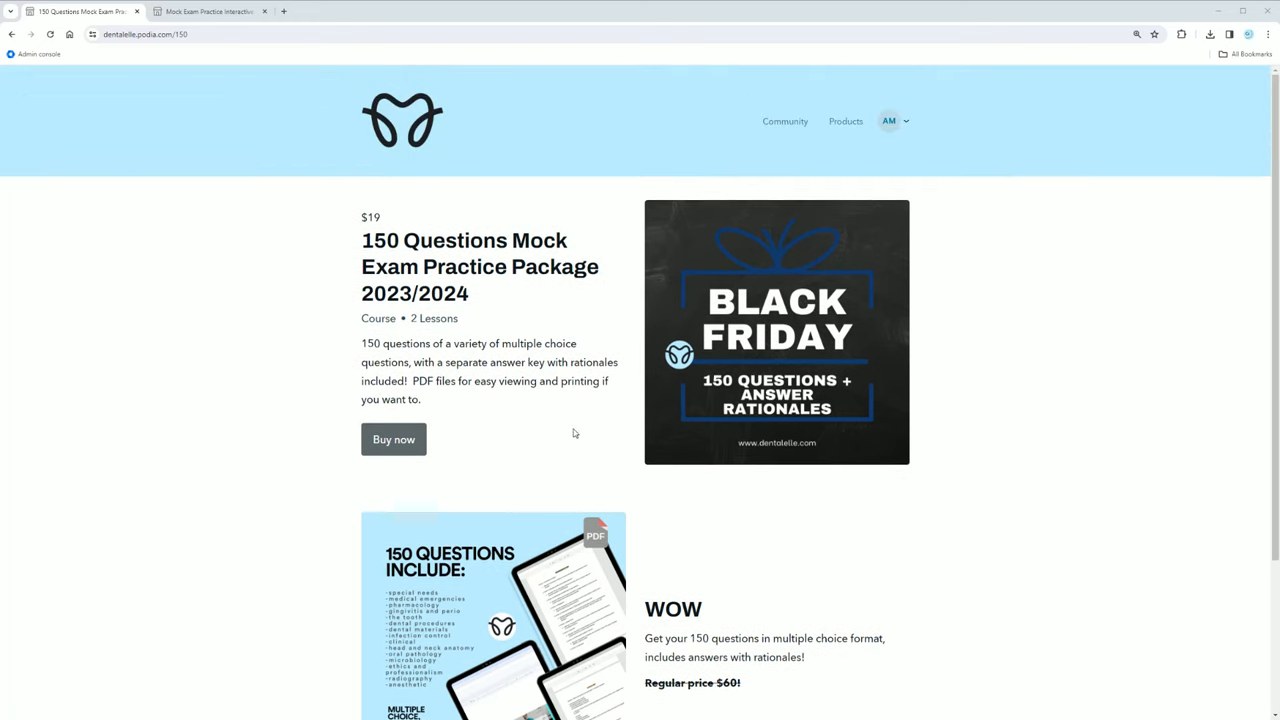
Step: Return to the Dentalelle Tutoring homepage via the site logo
{"action": "left_click", "coordinate": [410, 132]}
{"action": "scroll", "coordinate": [760, 527], "scroll_direction": "down", "scroll_amount": 5}
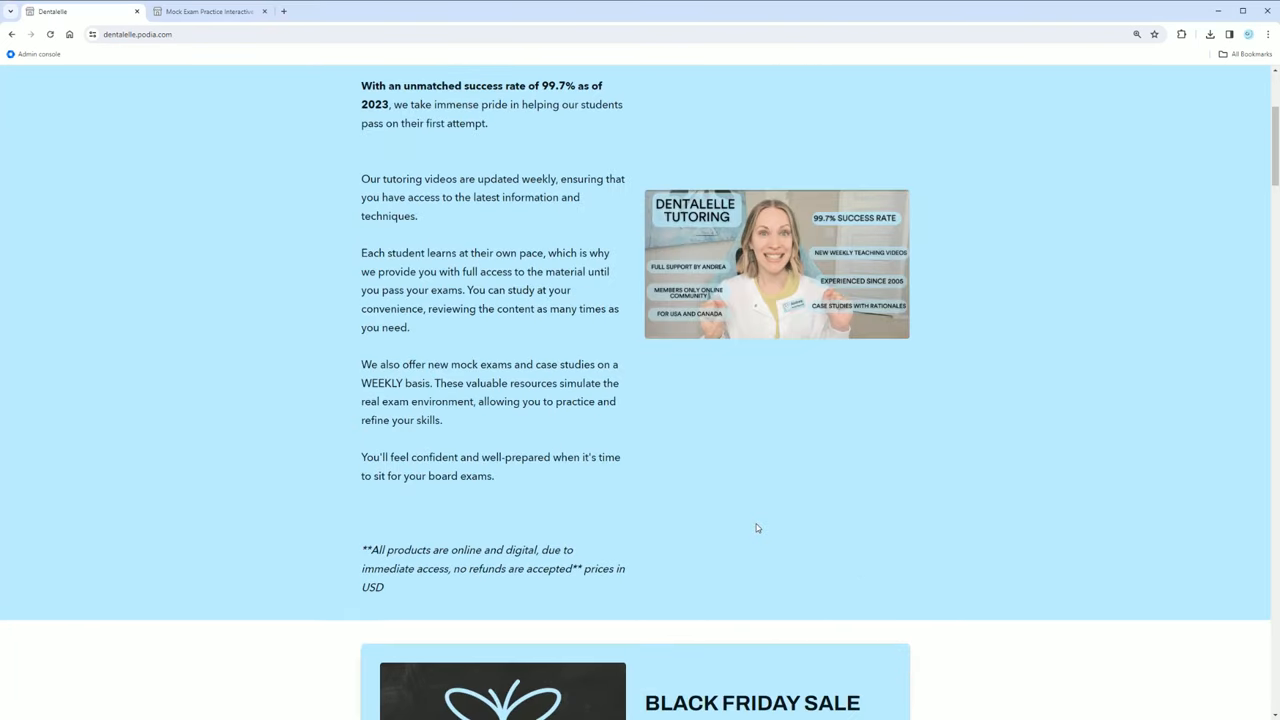
{"action": "scroll", "coordinate": [760, 527], "scroll_direction": "down", "scroll_amount": 3}
{"action": "scroll", "coordinate": [760, 527], "scroll_direction": "up", "scroll_amount": 4}
{"action": "scroll", "coordinate": [760, 527], "scroll_direction": "up", "scroll_amount": 3}
{"action": "scroll", "coordinate": [735, 462], "scroll_direction": "down", "scroll_amount": 2}
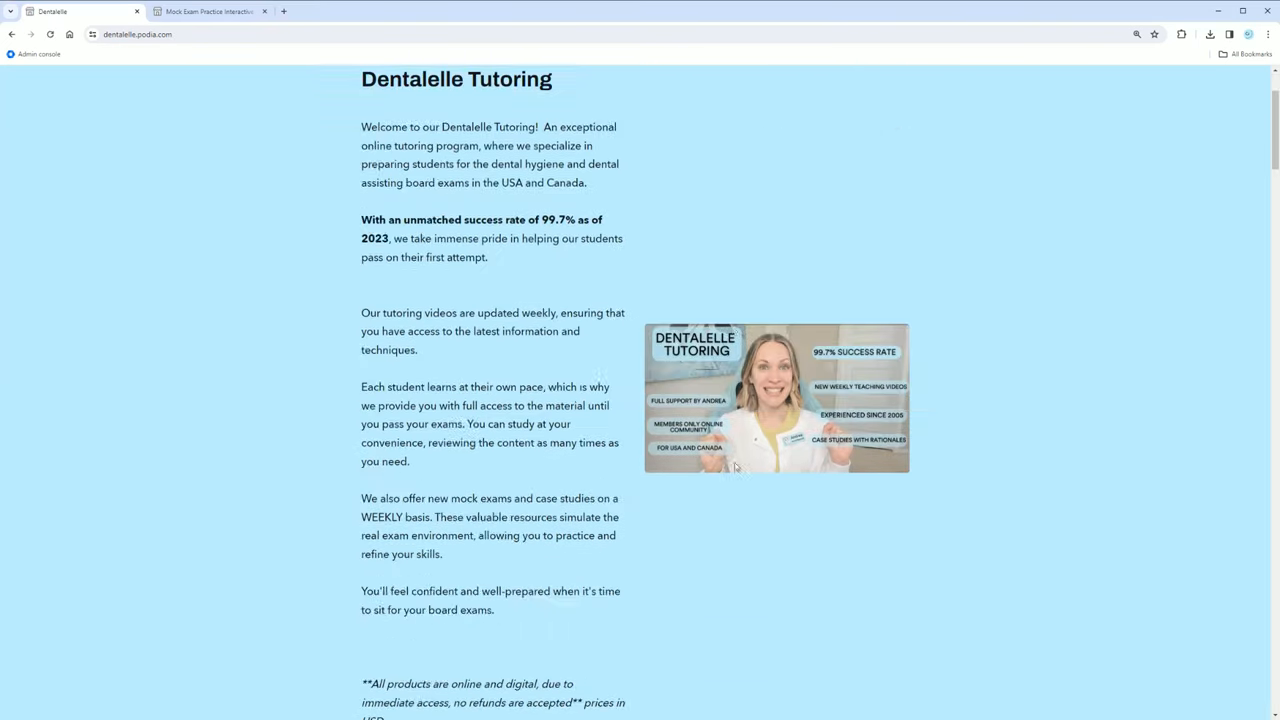
{"action": "scroll", "coordinate": [735, 462], "scroll_direction": "down", "scroll_amount": 5}
{"action": "scroll", "coordinate": [735, 462], "scroll_direction": "down", "scroll_amount": 1}
{"action": "scroll", "coordinate": [735, 462], "scroll_direction": "down", "scroll_amount": 2}
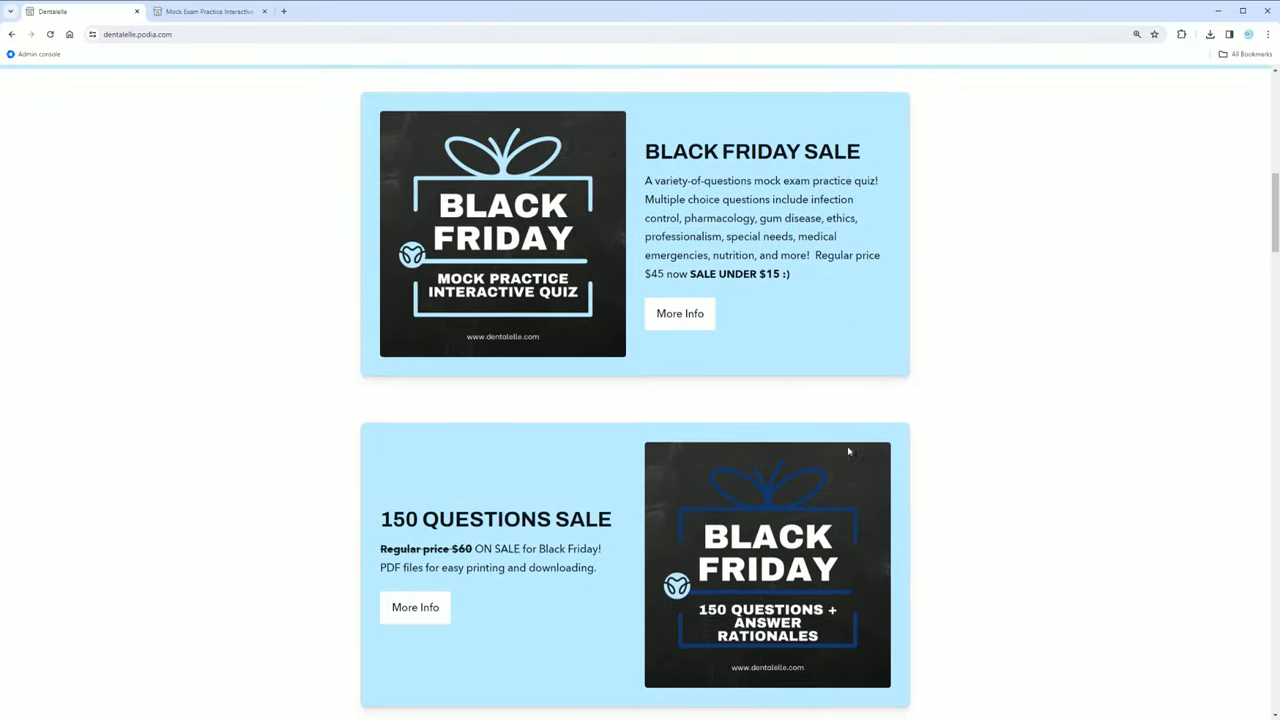
{"action": "scroll", "coordinate": [818, 483], "scroll_direction": "down", "scroll_amount": 3}
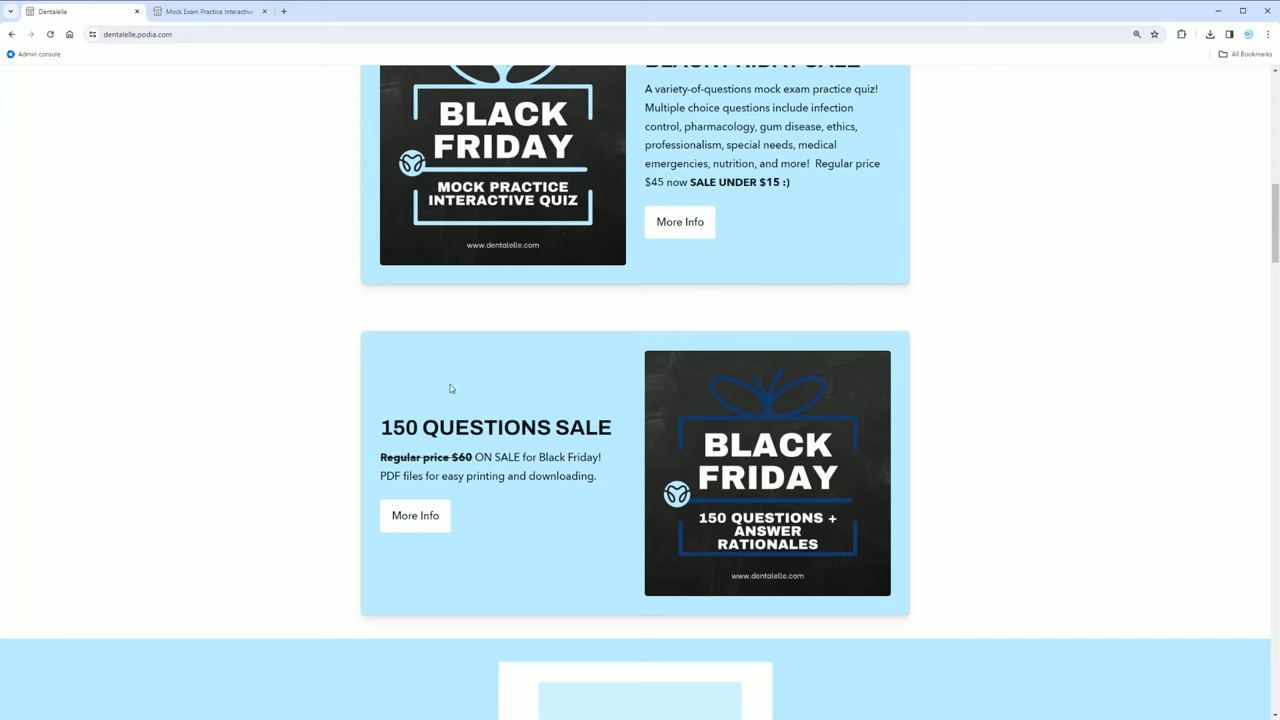
{"action": "scroll", "coordinate": [501, 502], "scroll_direction": "up", "scroll_amount": 2}
{"action": "scroll", "coordinate": [523, 297], "scroll_direction": "up", "scroll_amount": 1}
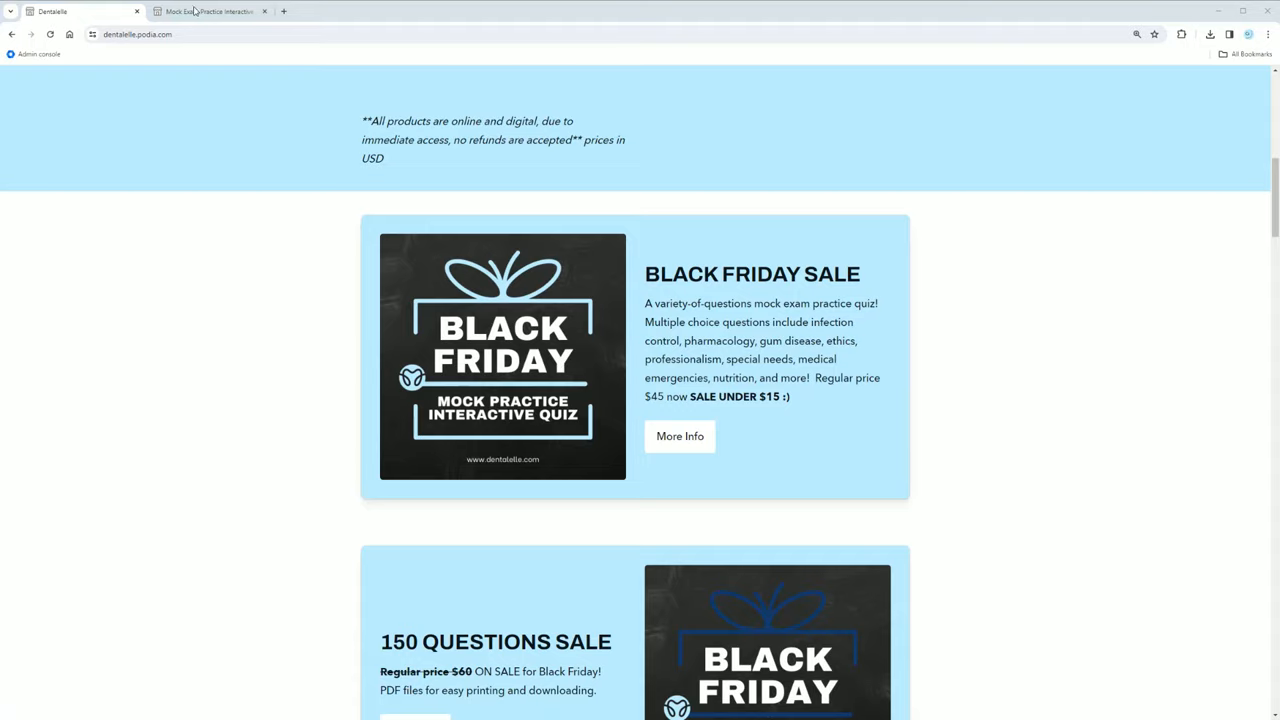
Step: Switch to the Mock Exam Practice Interactive Quiz page showing $11 against $45 regular
{"action": "left_click", "coordinate": [195, 12]}
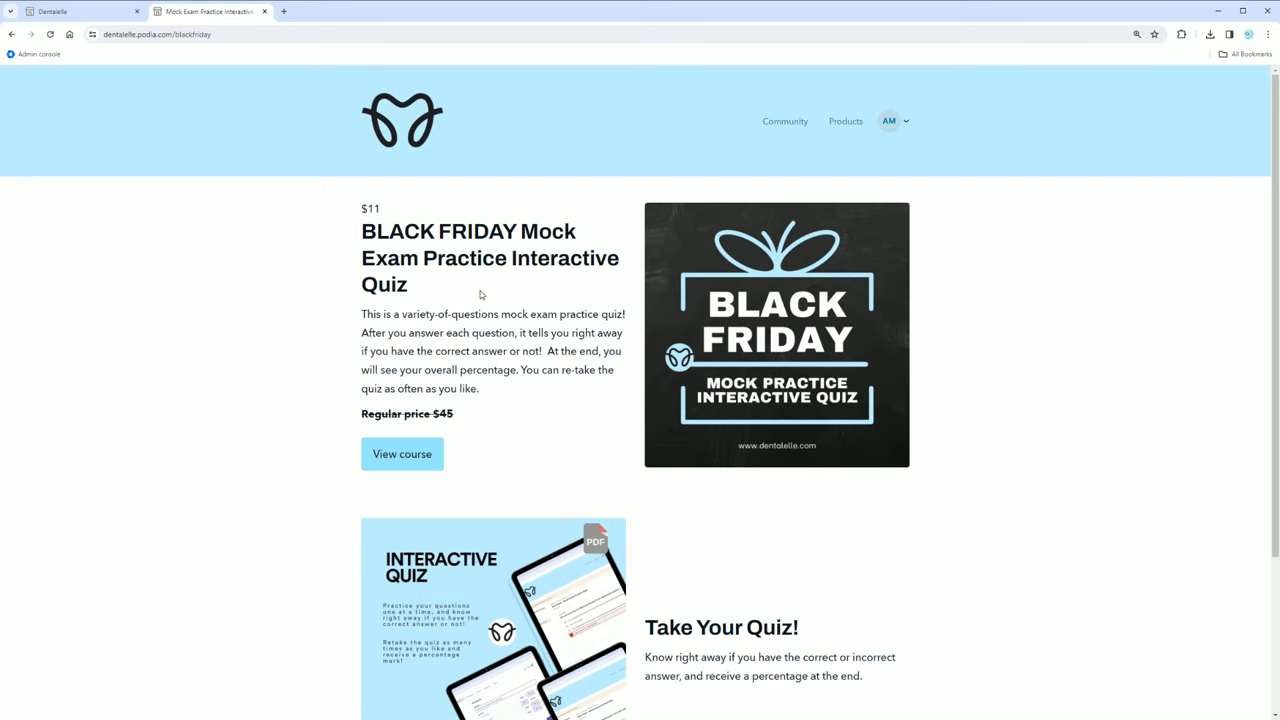
{"action": "scroll", "coordinate": [522, 308], "scroll_direction": "down", "scroll_amount": 3}
{"action": "scroll", "coordinate": [522, 308], "scroll_direction": "down", "scroll_amount": 2}
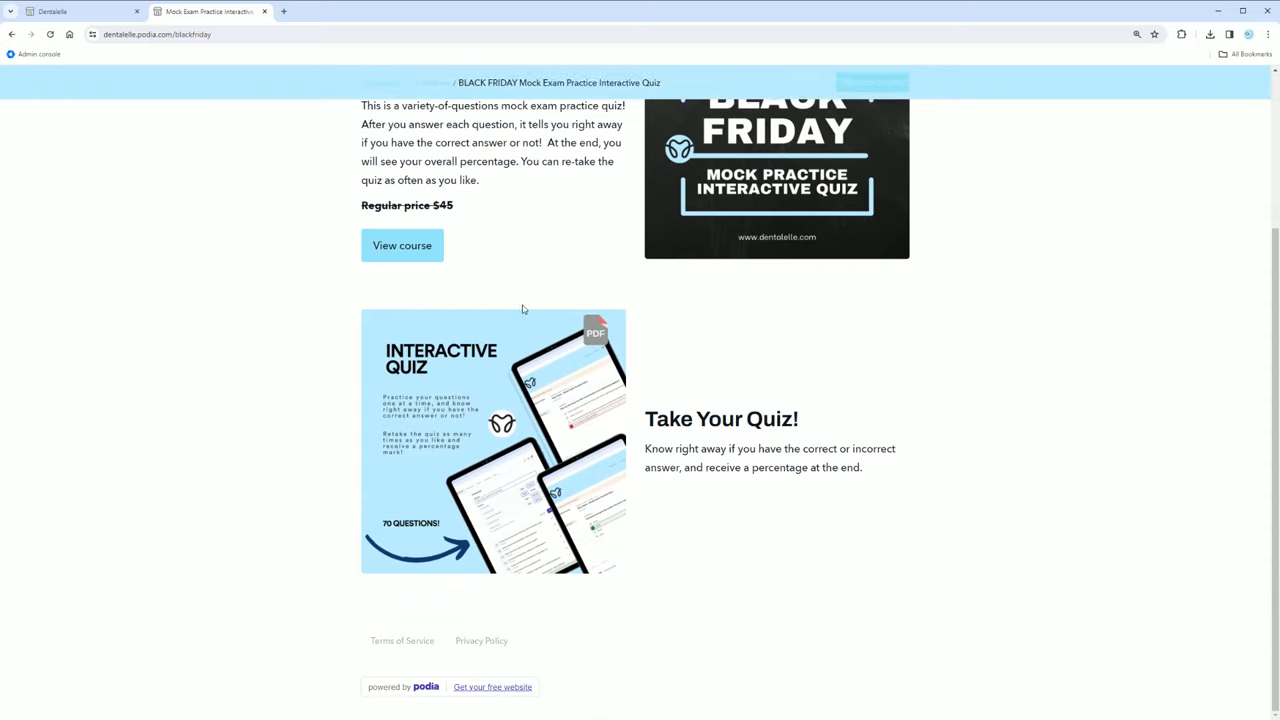
{"action": "scroll", "coordinate": [518, 308], "scroll_direction": "up", "scroll_amount": 2}
{"action": "scroll", "coordinate": [515, 312], "scroll_direction": "up", "scroll_amount": 1}
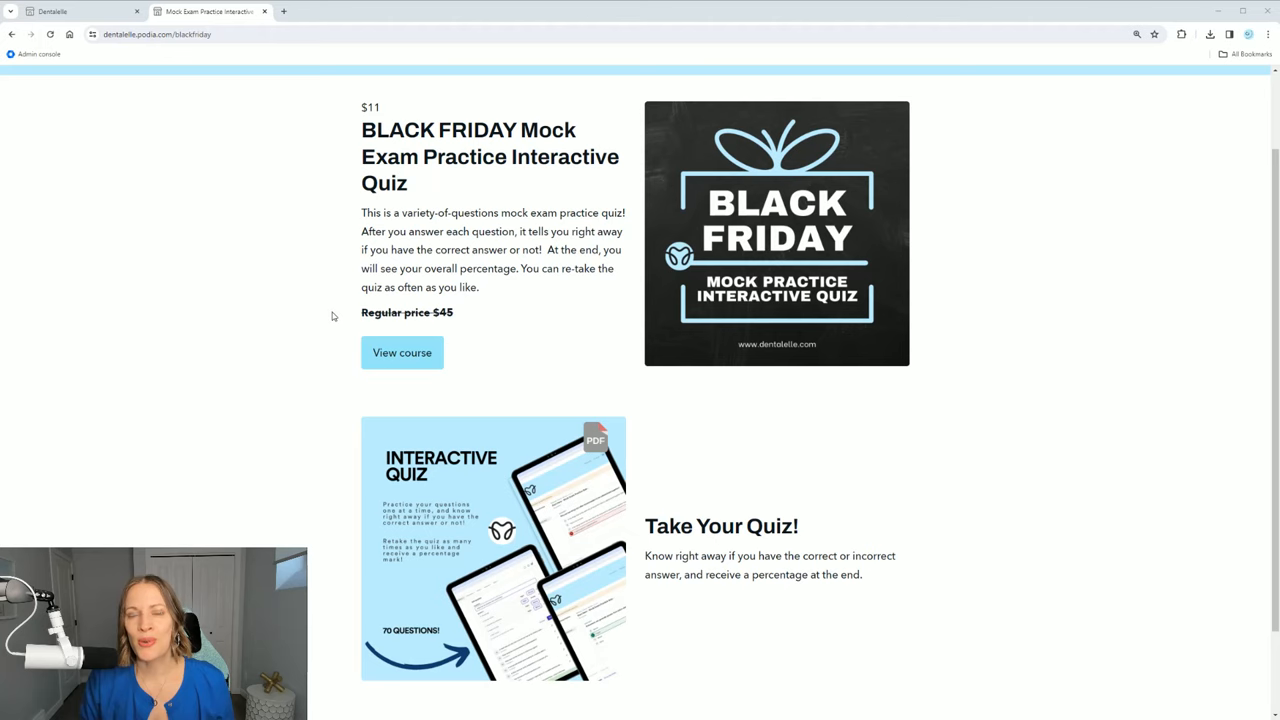
{"action": "scroll", "coordinate": [282, 317], "scroll_direction": "up", "scroll_amount": 1}
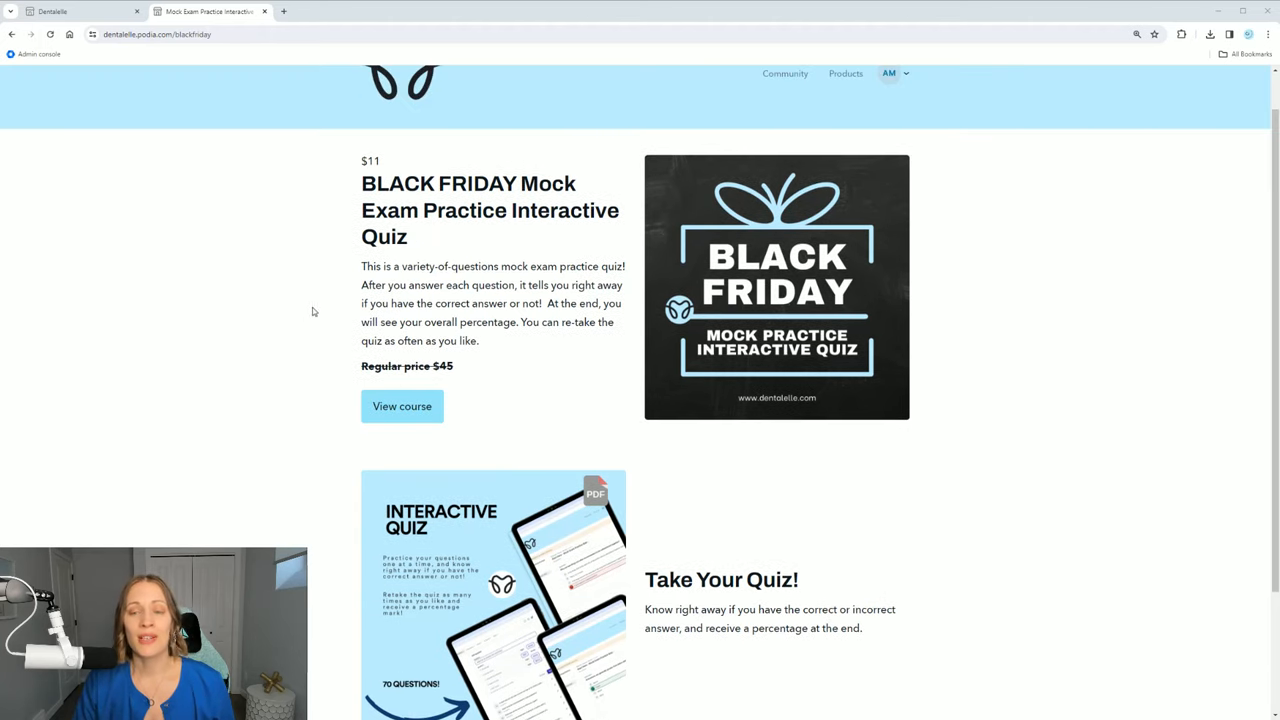
{"action": "scroll", "coordinate": [324, 312], "scroll_direction": "down", "scroll_amount": 3}
{"action": "scroll", "coordinate": [318, 315], "scroll_direction": "up", "scroll_amount": 5}
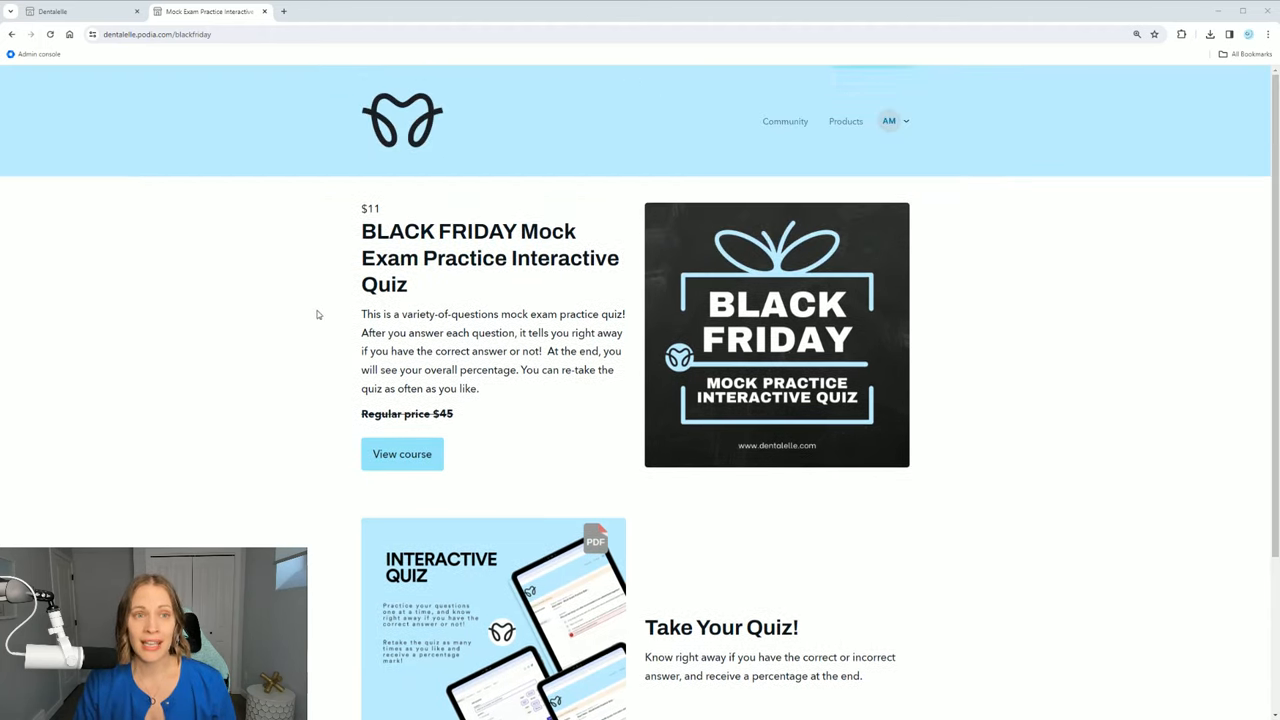
Step: Go back to the Dentalelle homepage in the first browser tab
{"action": "left_click", "coordinate": [84, 10]}
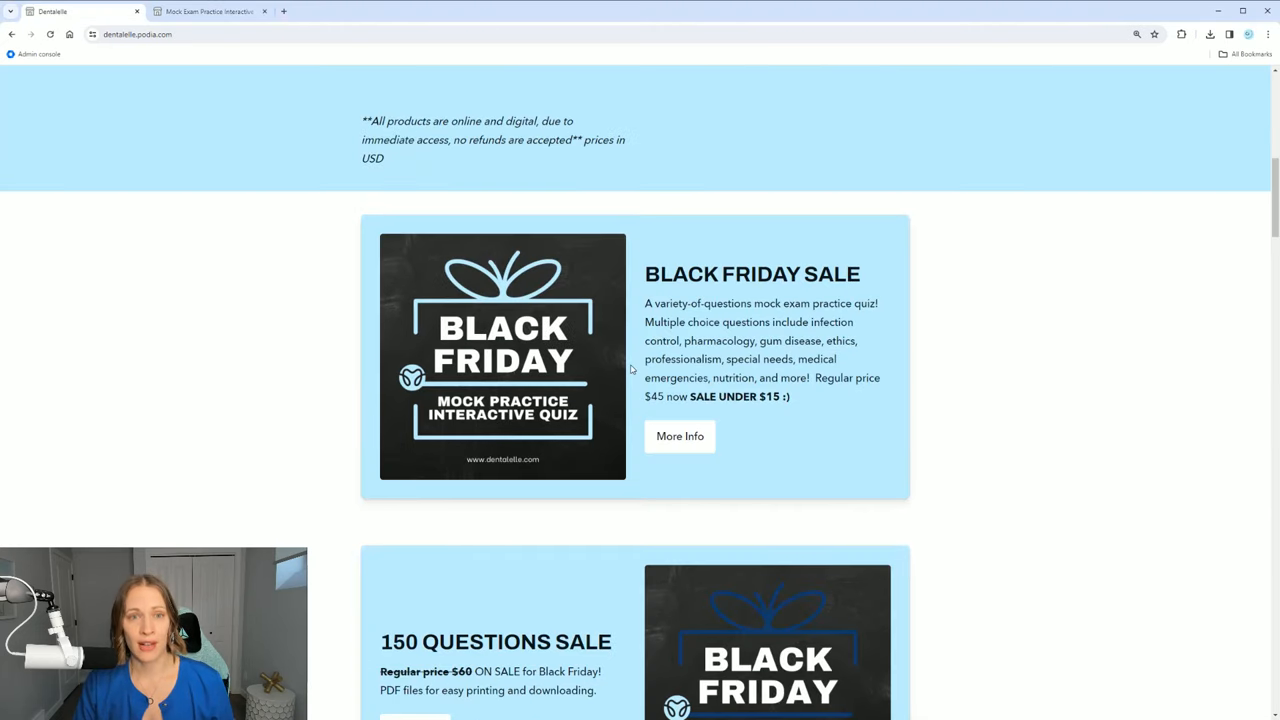
{"action": "scroll", "coordinate": [631, 369], "scroll_direction": "up", "scroll_amount": 5}
{"action": "scroll", "coordinate": [633, 377], "scroll_direction": "up", "scroll_amount": 3}
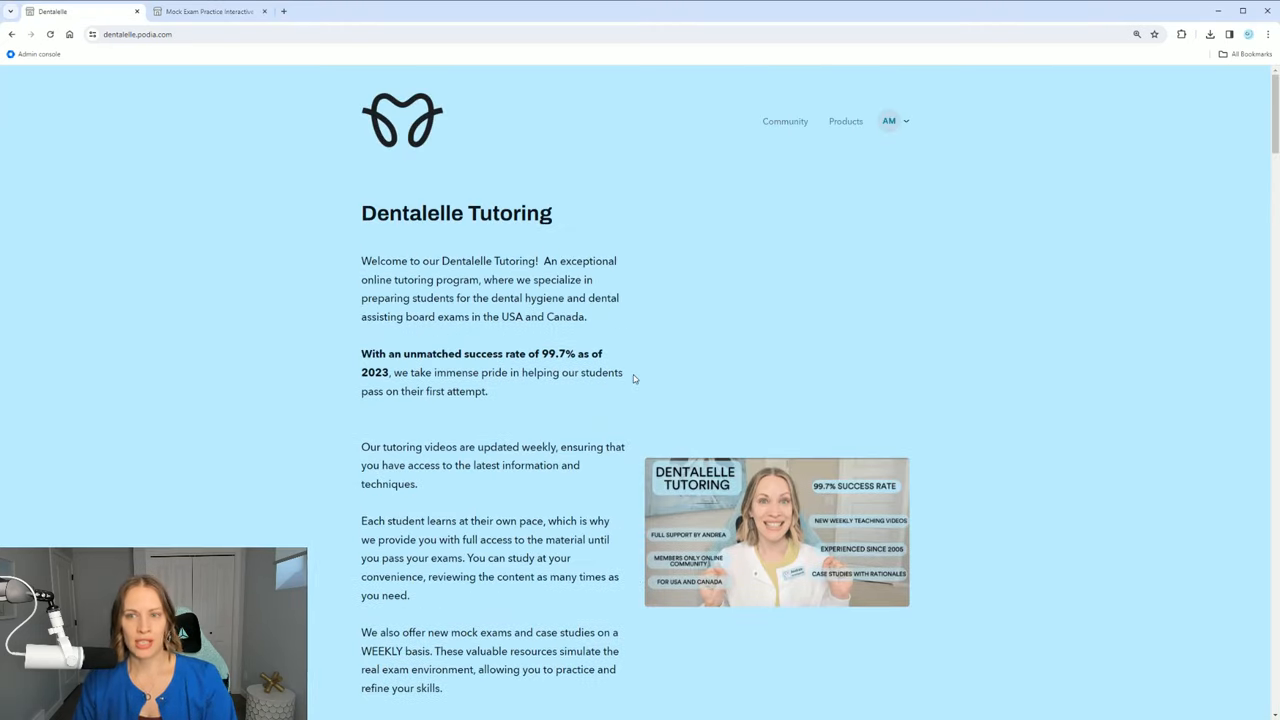
{"action": "scroll", "coordinate": [633, 377], "scroll_direction": "down", "scroll_amount": 4}
{"action": "scroll", "coordinate": [633, 377], "scroll_direction": "down", "scroll_amount": 4}
{"action": "scroll", "coordinate": [660, 350], "scroll_direction": "down", "scroll_amount": 3}
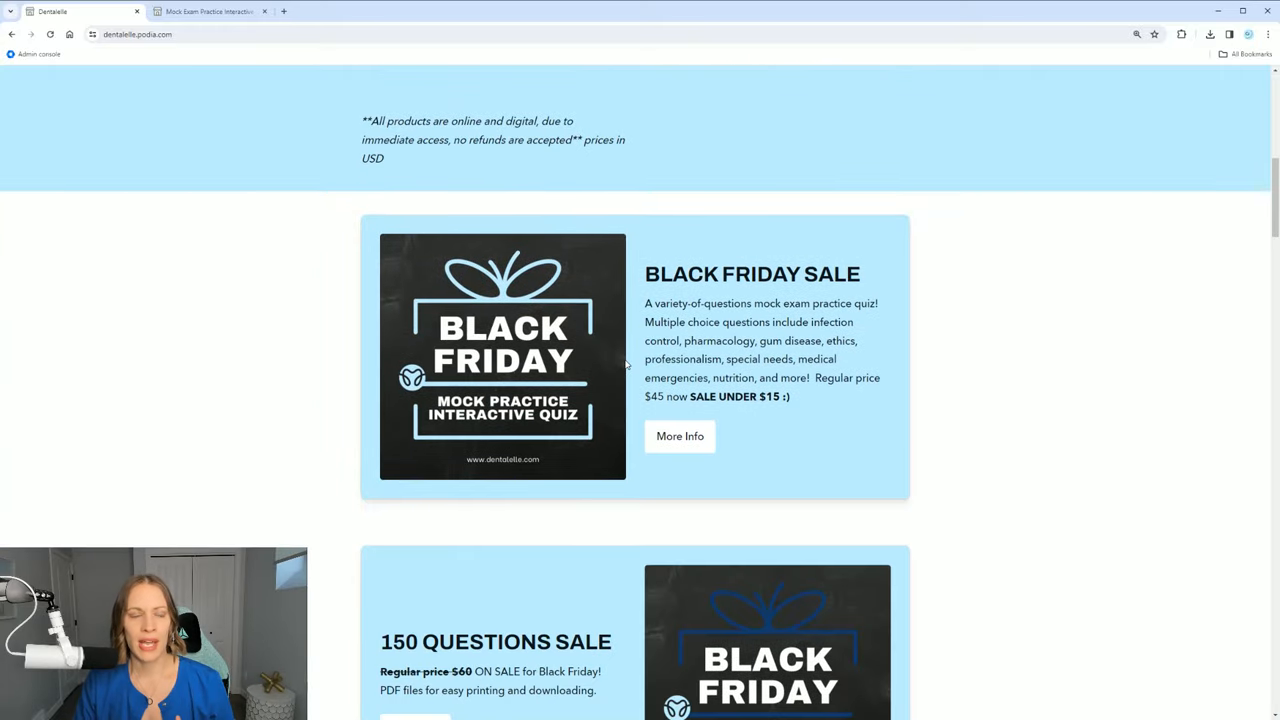
{"action": "scroll", "coordinate": [627, 364], "scroll_direction": "down", "scroll_amount": 2}
{"action": "scroll", "coordinate": [550, 420], "scroll_direction": "down", "scroll_amount": 1}
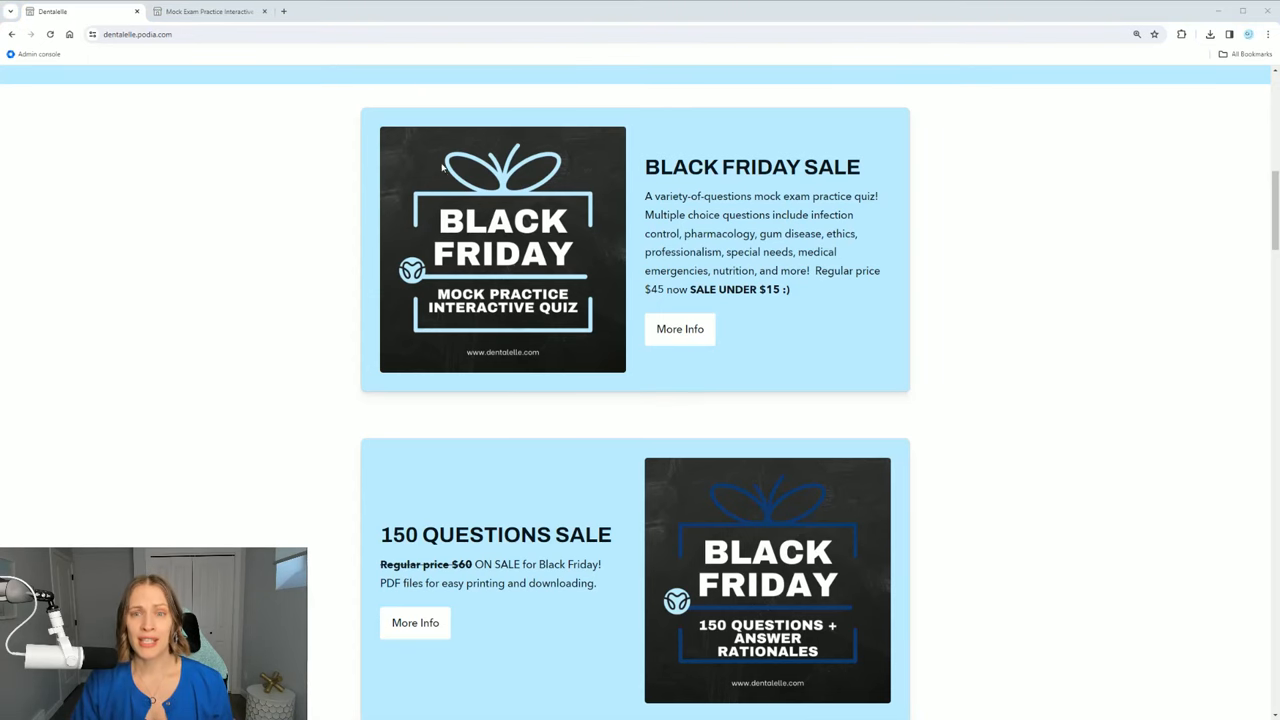
{"action": "scroll", "coordinate": [779, 333], "scroll_direction": "up", "scroll_amount": 1}
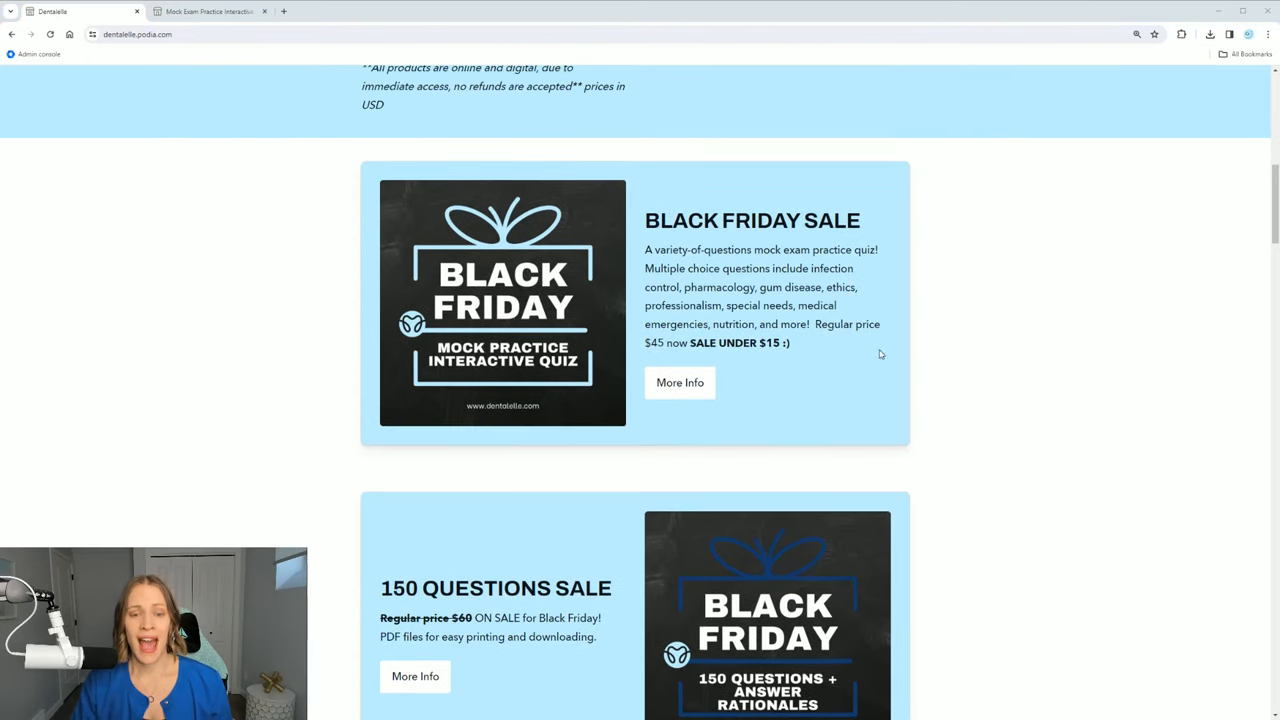
{"action": "scroll", "coordinate": [643, 300], "scroll_direction": "down", "scroll_amount": 1}
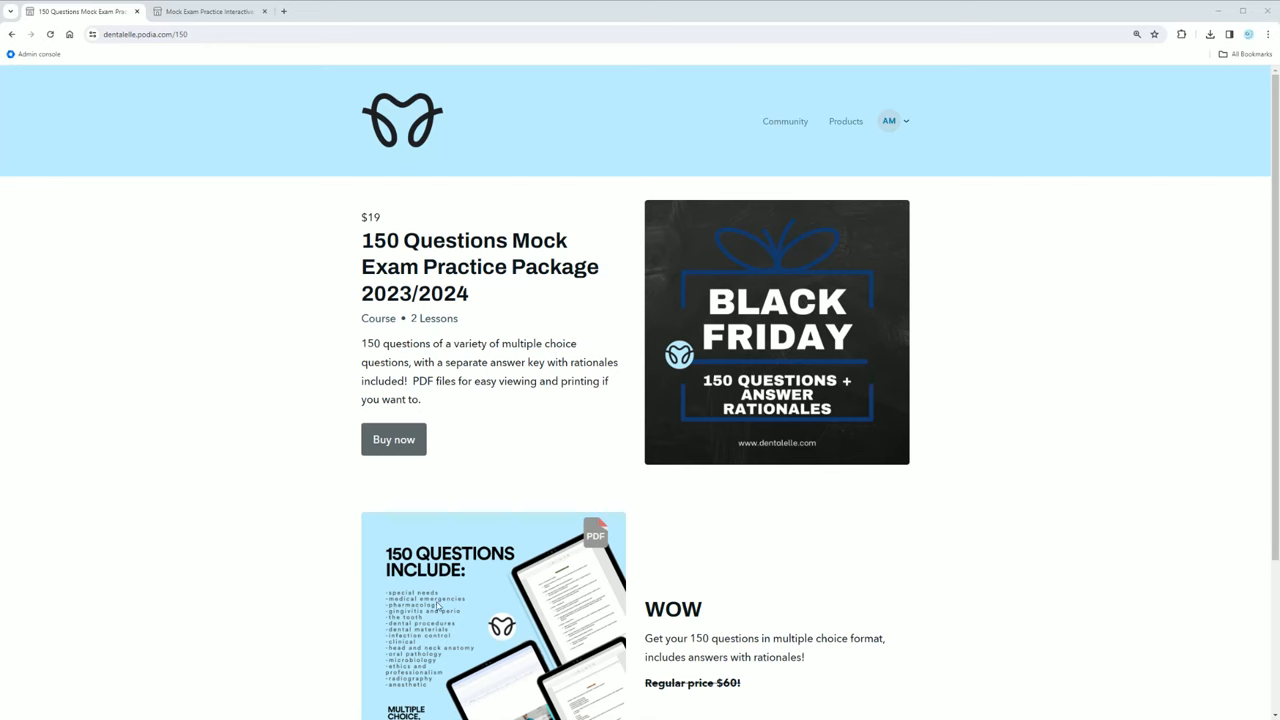
{"action": "scroll", "coordinate": [510, 689], "scroll_direction": "down", "scroll_amount": 1}
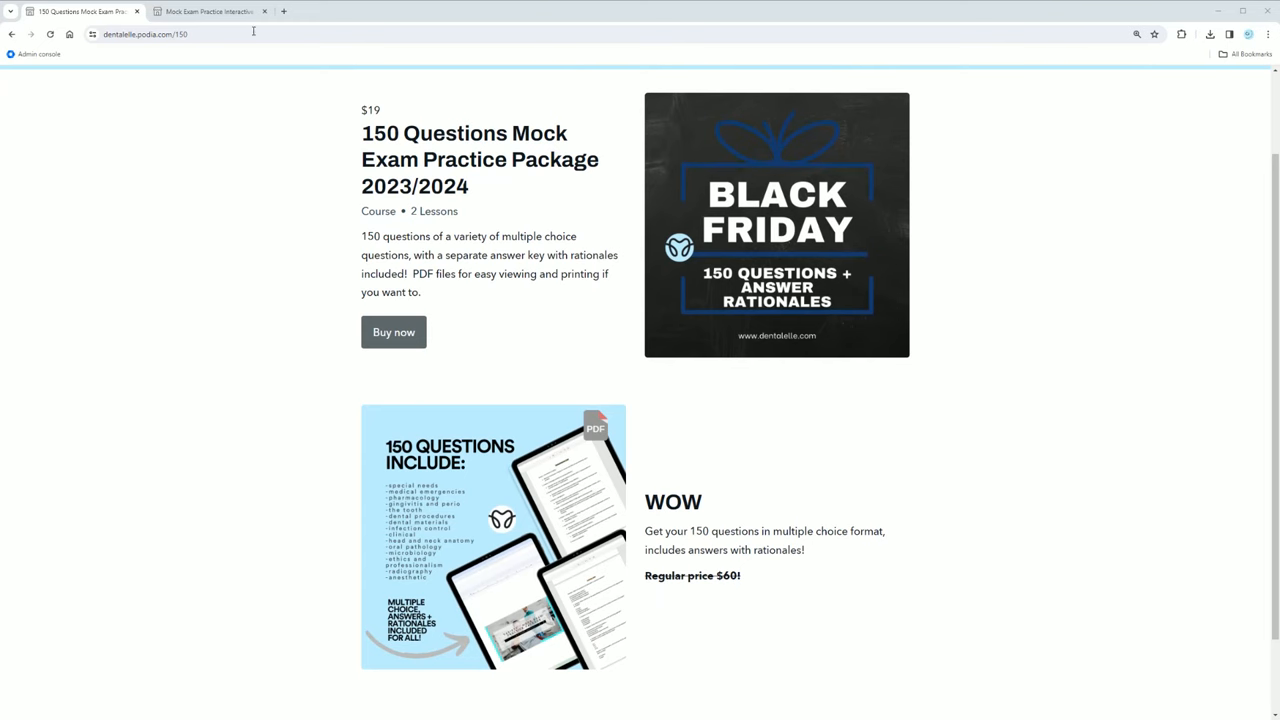
Step: Switch back to the Interactive Quiz page in the second browser tab
{"action": "left_click", "coordinate": [210, 11]}
{"action": "scroll", "coordinate": [535, 465], "scroll_direction": "down", "scroll_amount": 3}
{"action": "scroll", "coordinate": [535, 465], "scroll_direction": "down", "scroll_amount": 2}
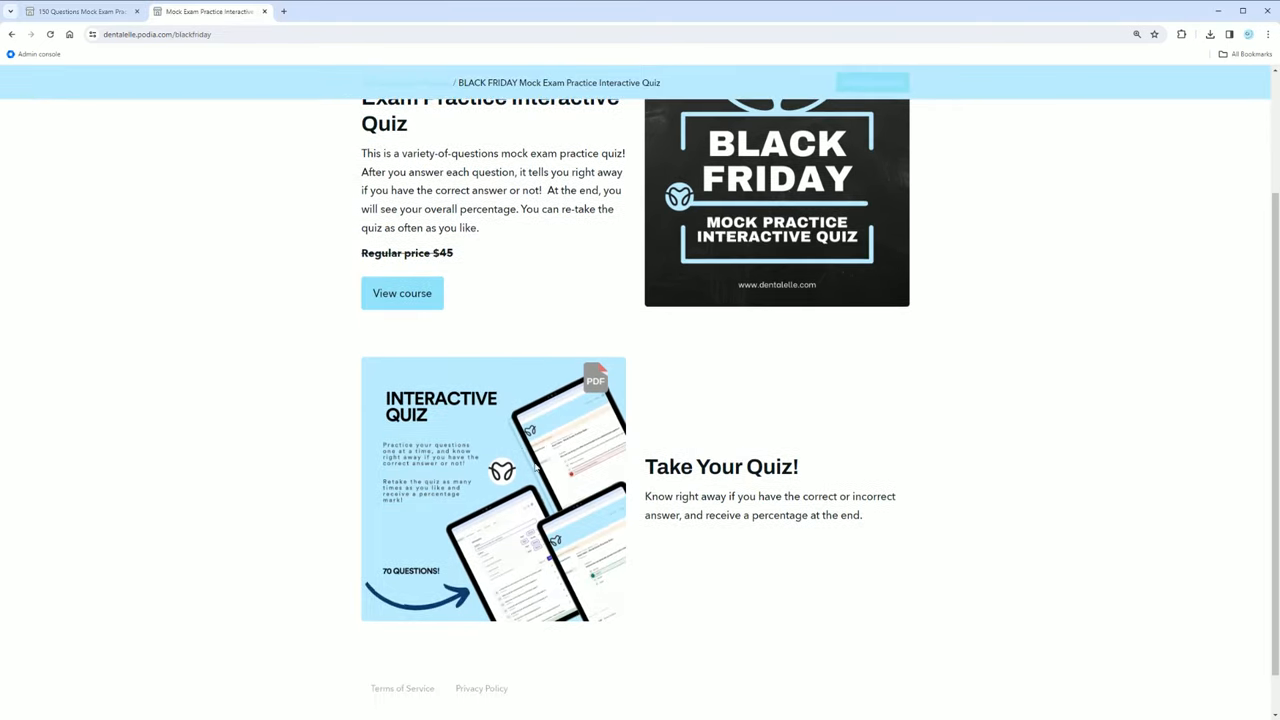